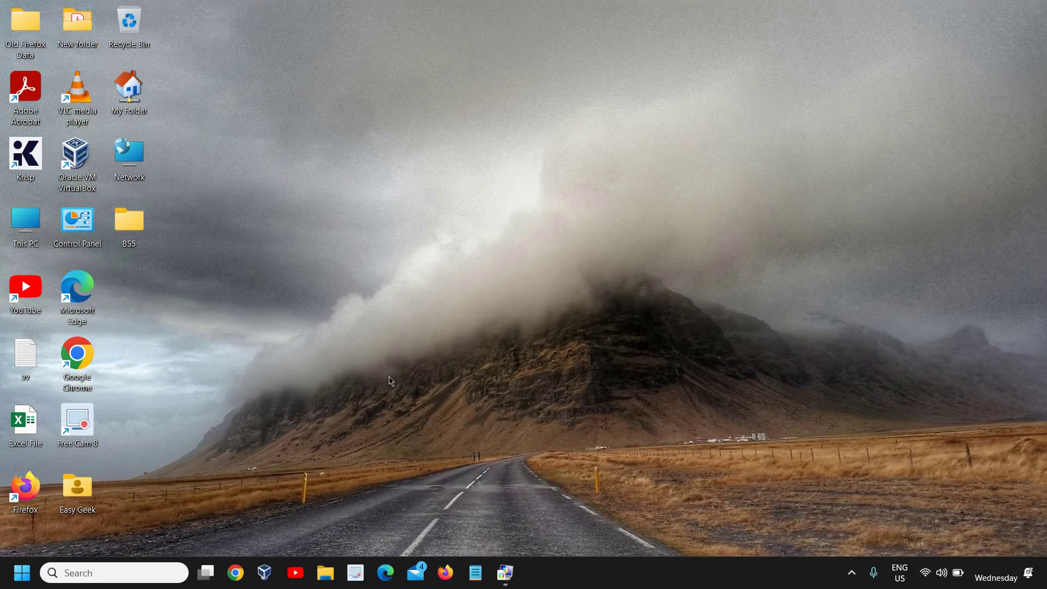
Search Windows for 'dccw' and run Display Colour Calibration as administrator
left_click(90, 578)
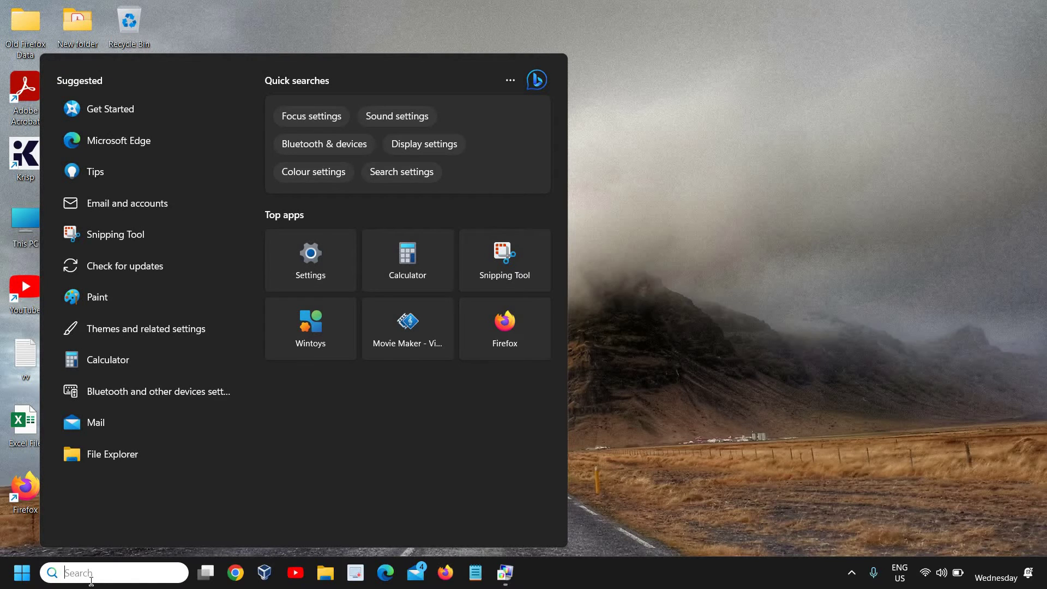
type("dcc")
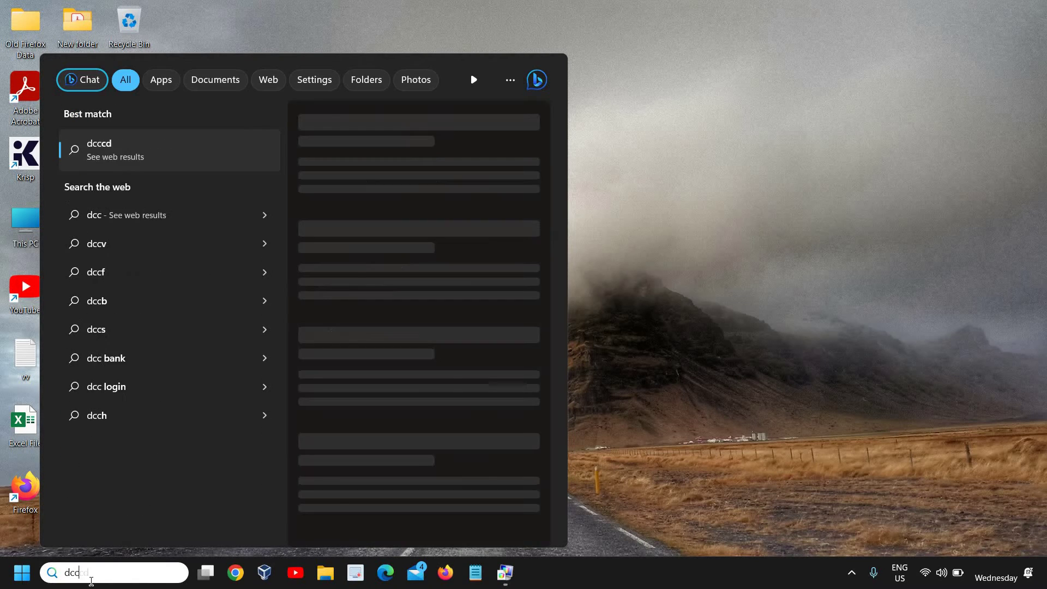
type("w")
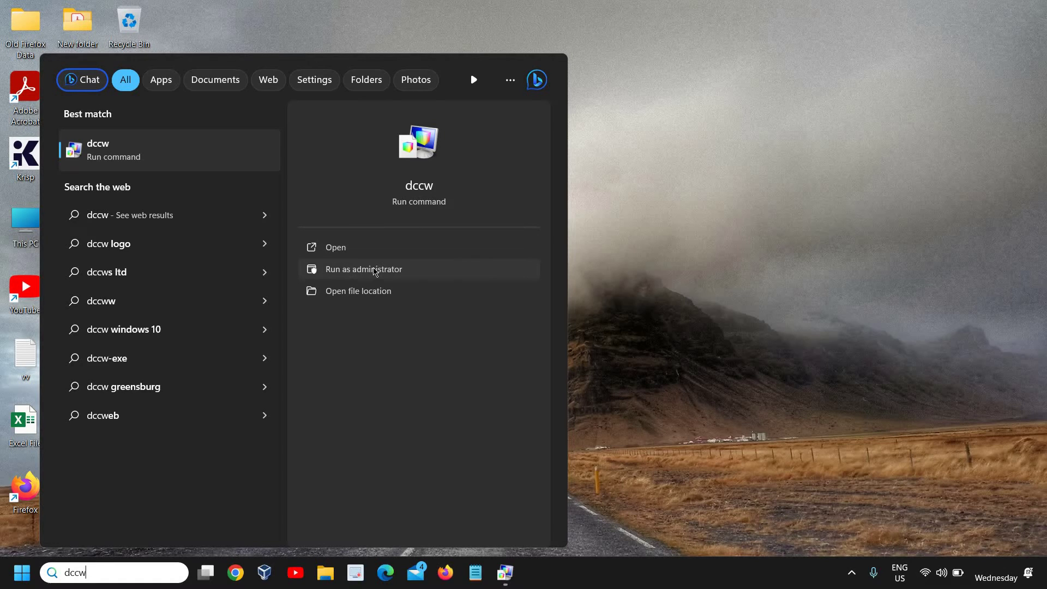
left_click(380, 277)
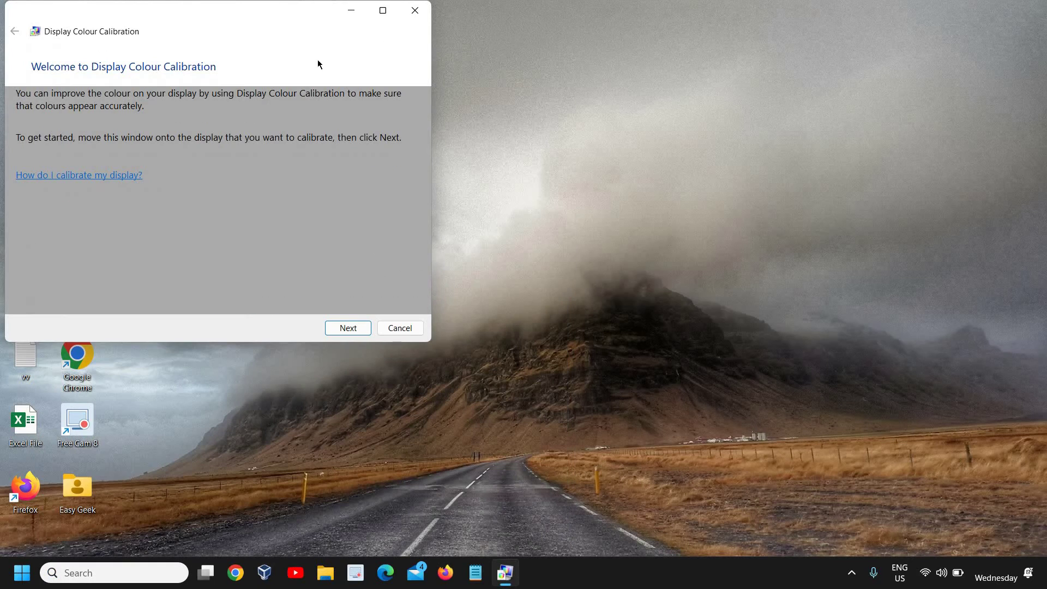
Maximize the calibration wizard and advance past basic colour settings to How to adjust gamma
left_click(383, 10)
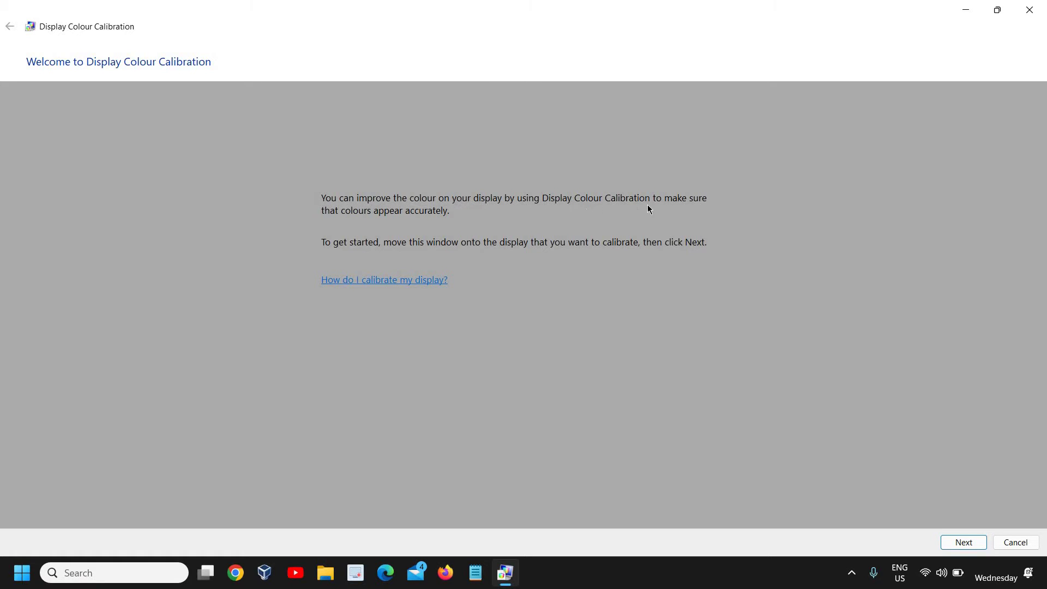
left_click(972, 547)
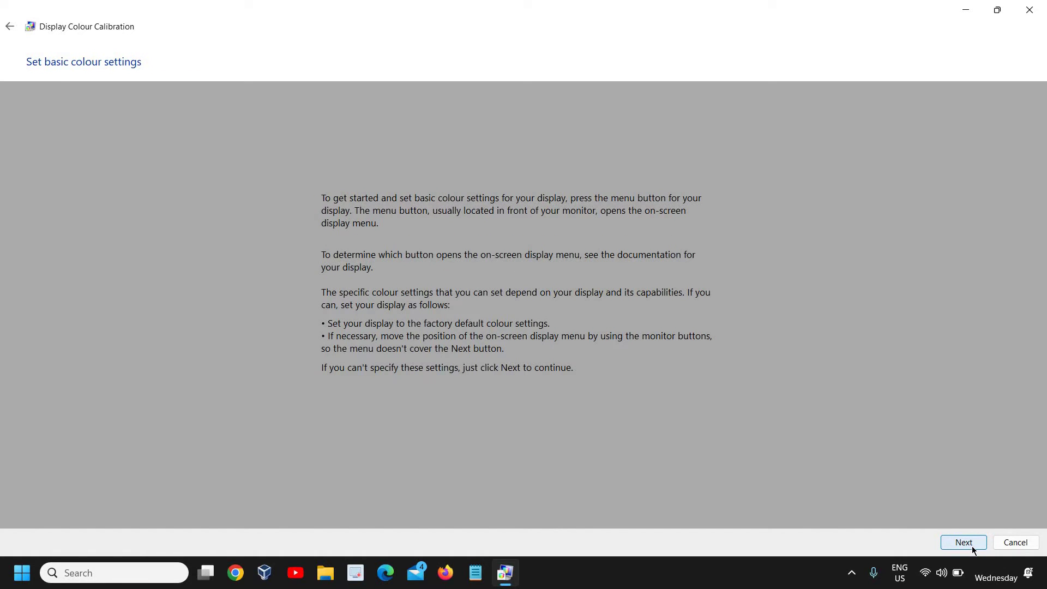
left_click(971, 546)
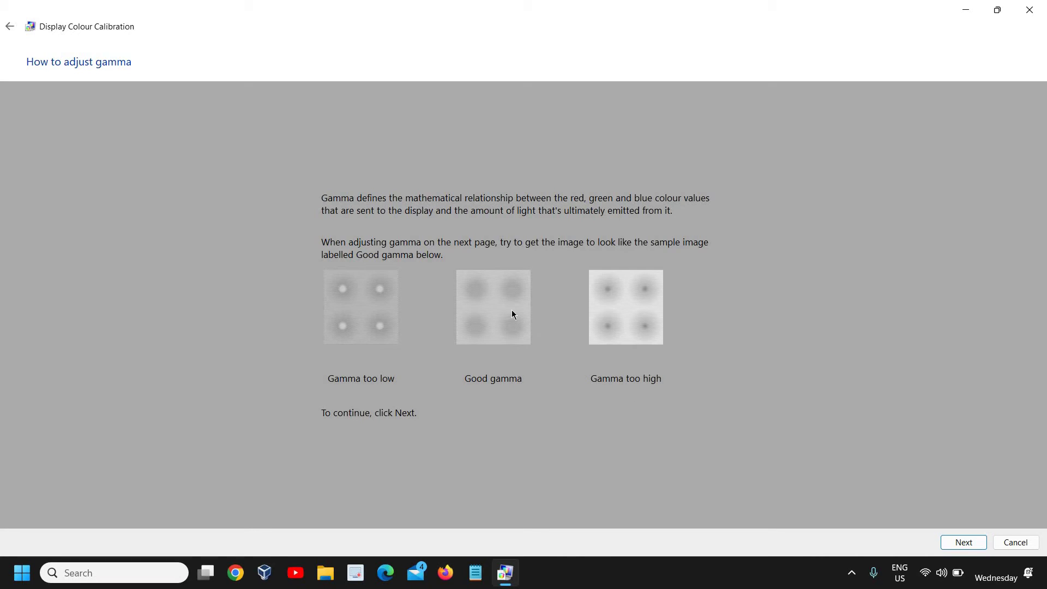
Set the gamma slider so the centre dots fade, then continue to brightness and contrast controls
left_click(963, 543)
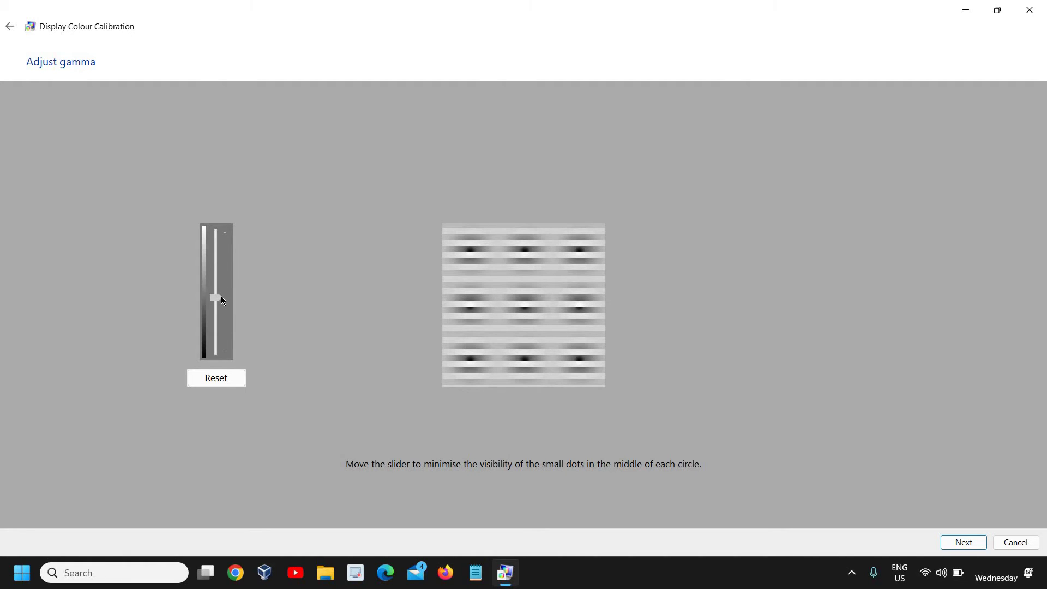
left_click_drag(221, 292, 221, 293)
left_click(966, 547)
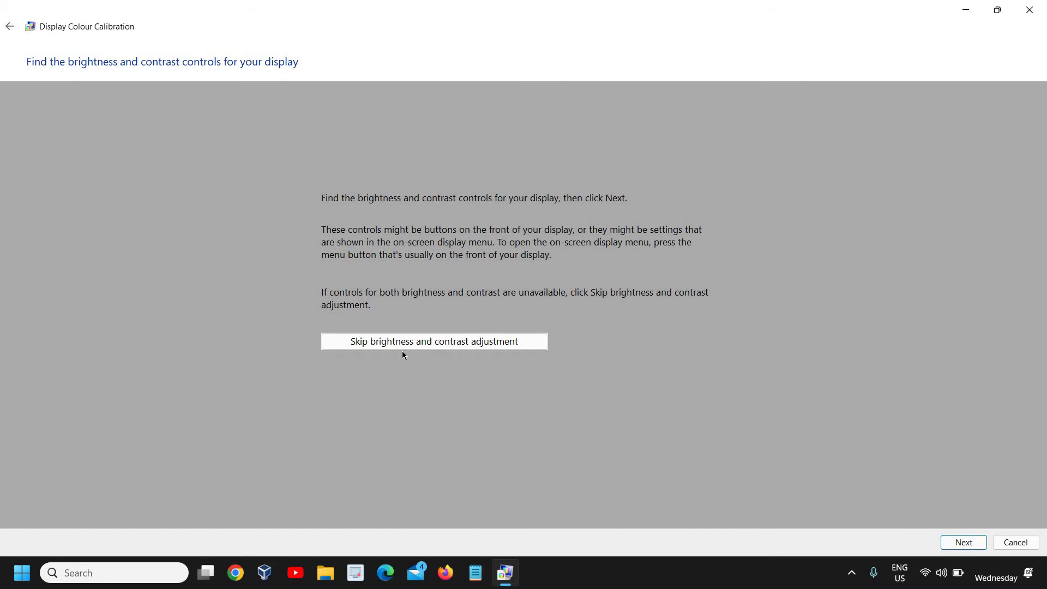
Skip through the brightness and contrast guidance and adjustment pages to the colour balance guidance
left_click(961, 545)
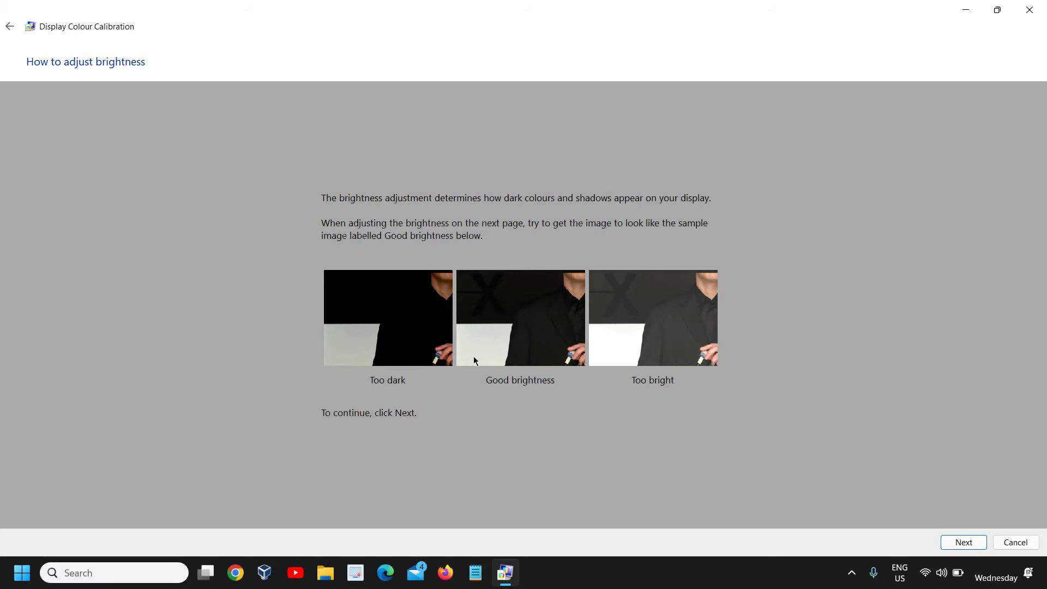
left_click(963, 542)
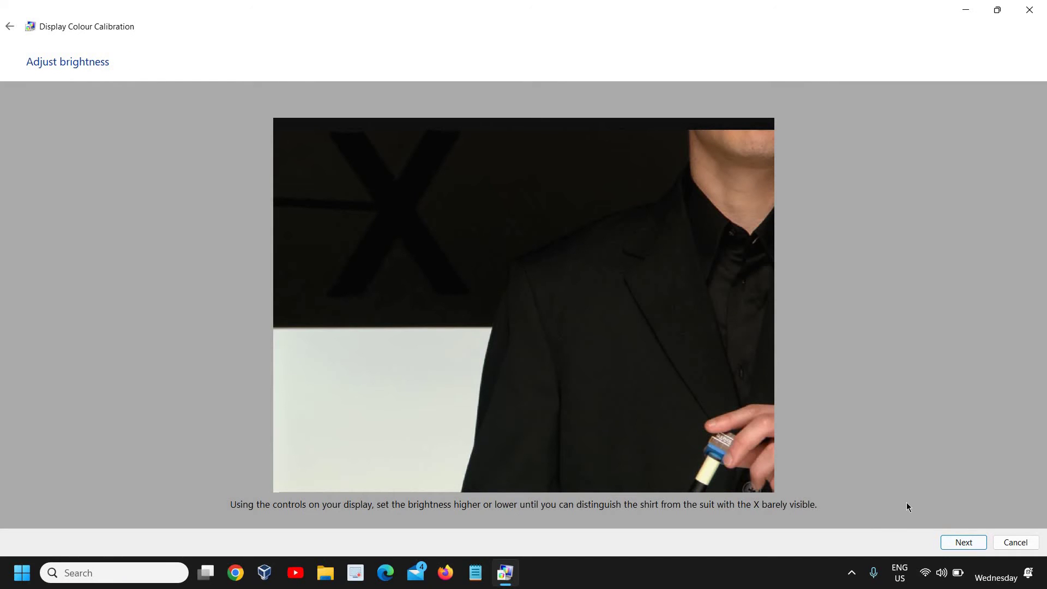
left_click(960, 544)
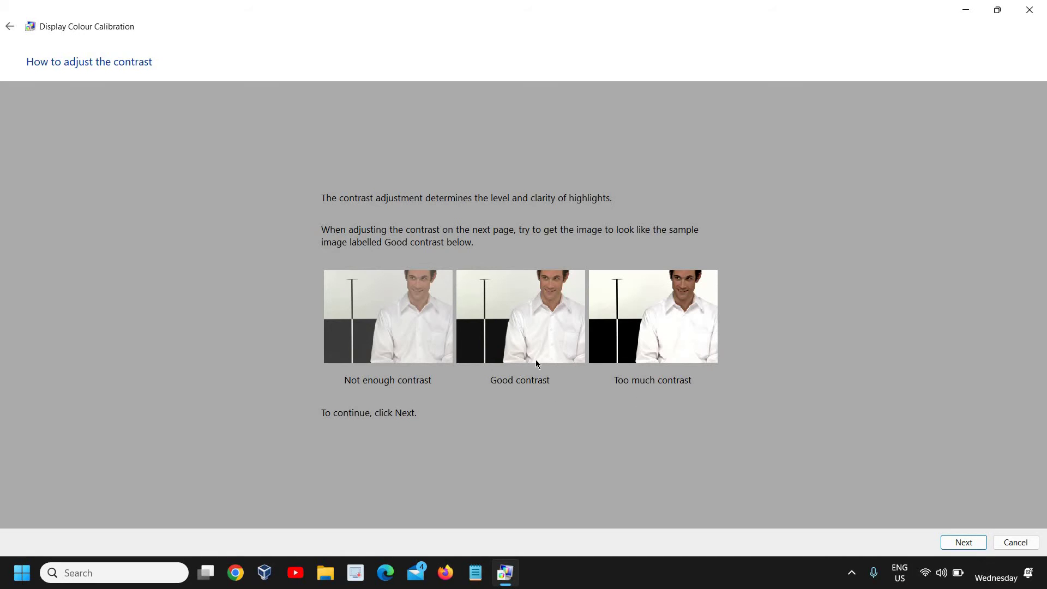
left_click(963, 543)
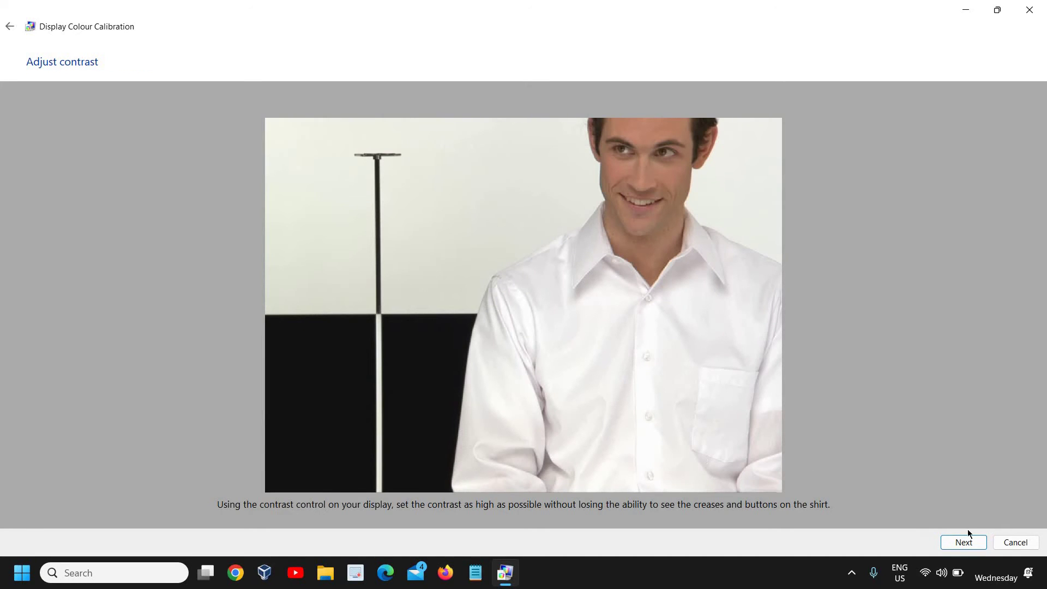
left_click(966, 545)
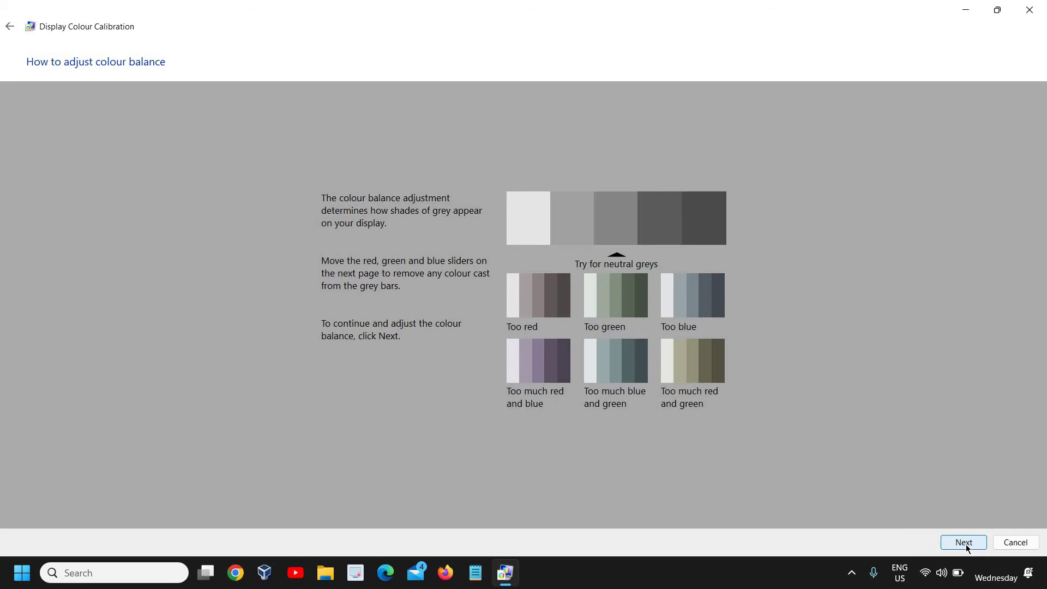
Adjust the red and blue balance sliders until the grey bars show no colour cast
left_click(964, 543)
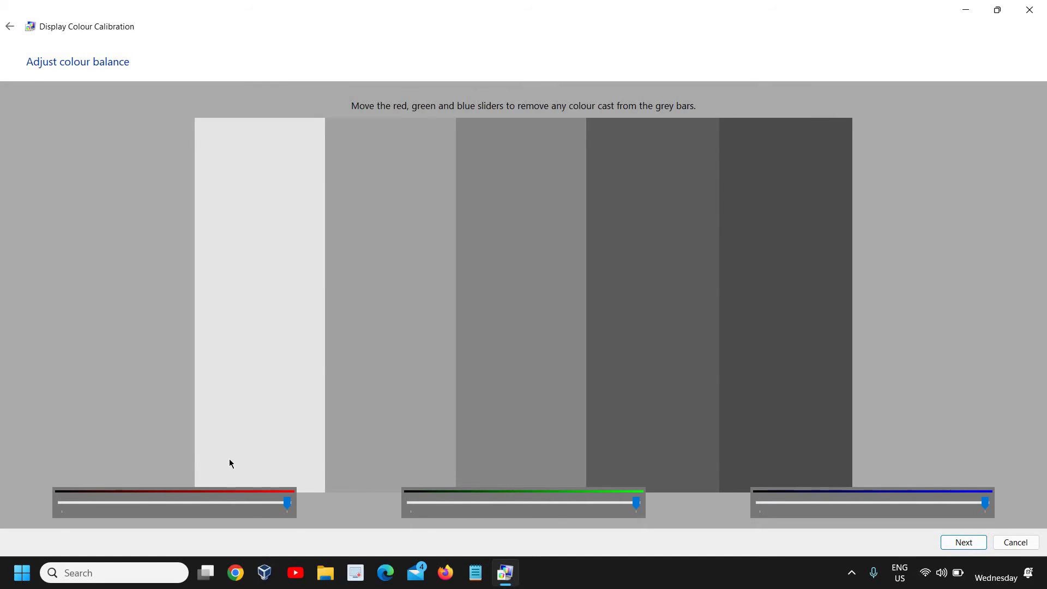
left_click_drag(287, 507, 215, 500)
left_click_drag(288, 504, 270, 505)
left_click_drag(153, 504, 279, 520)
left_click_drag(289, 508, 294, 508)
left_click(919, 503)
left_click_drag(954, 503, 994, 502)
left_click(965, 542)
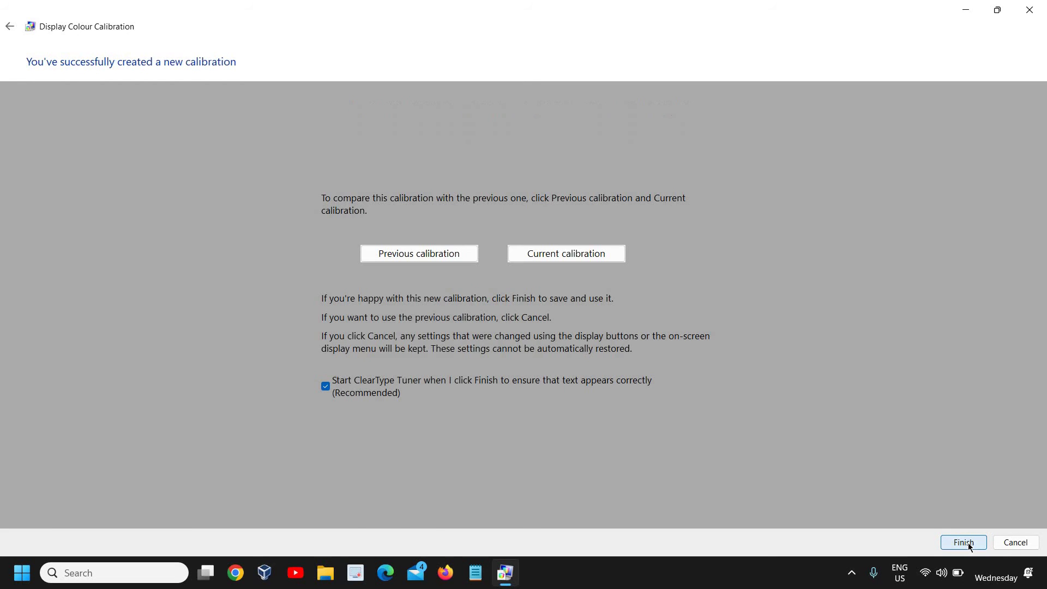
left_click(423, 258)
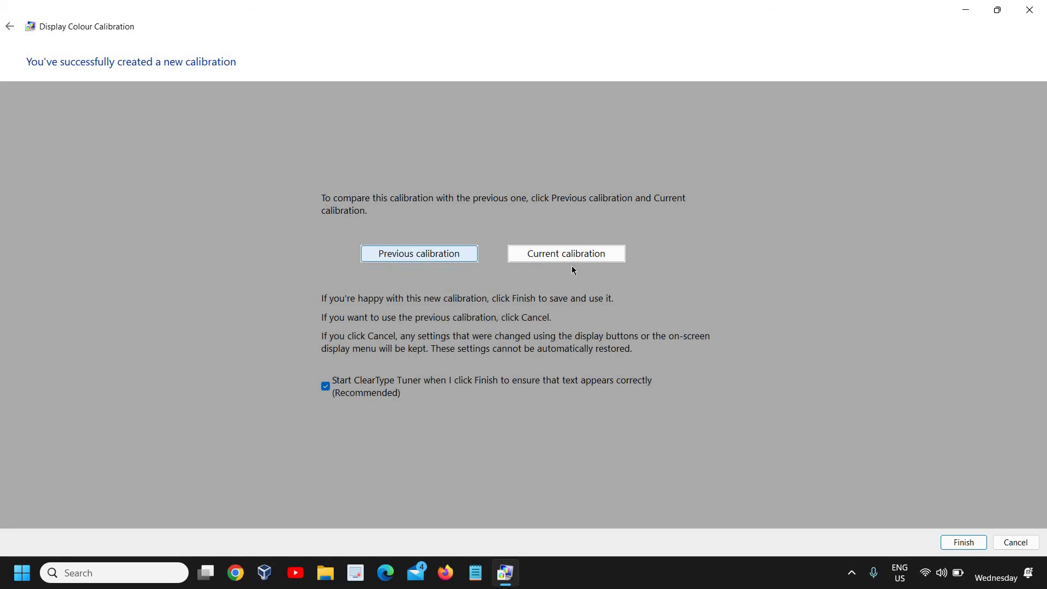
left_click(592, 257)
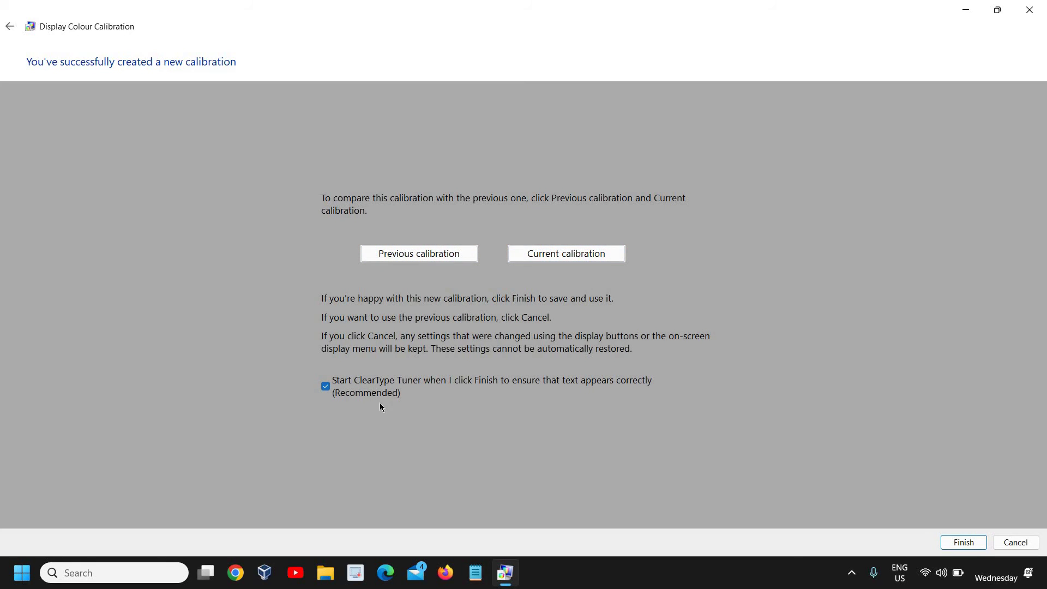
Save the calibration, keep ClearType enabled and confirm the native resolution in the tuner
left_click(957, 544)
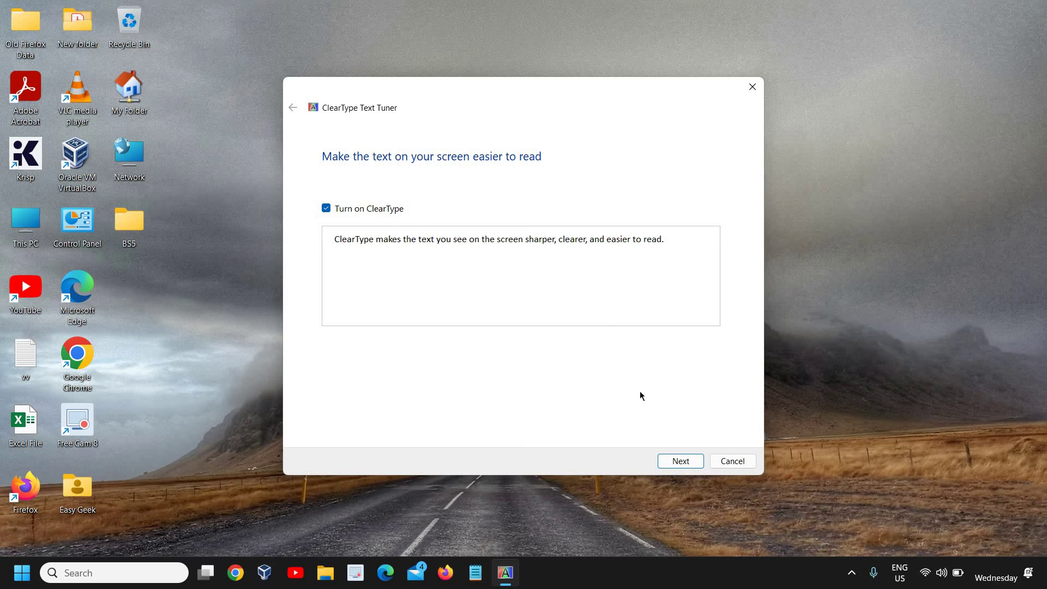
left_click(678, 461)
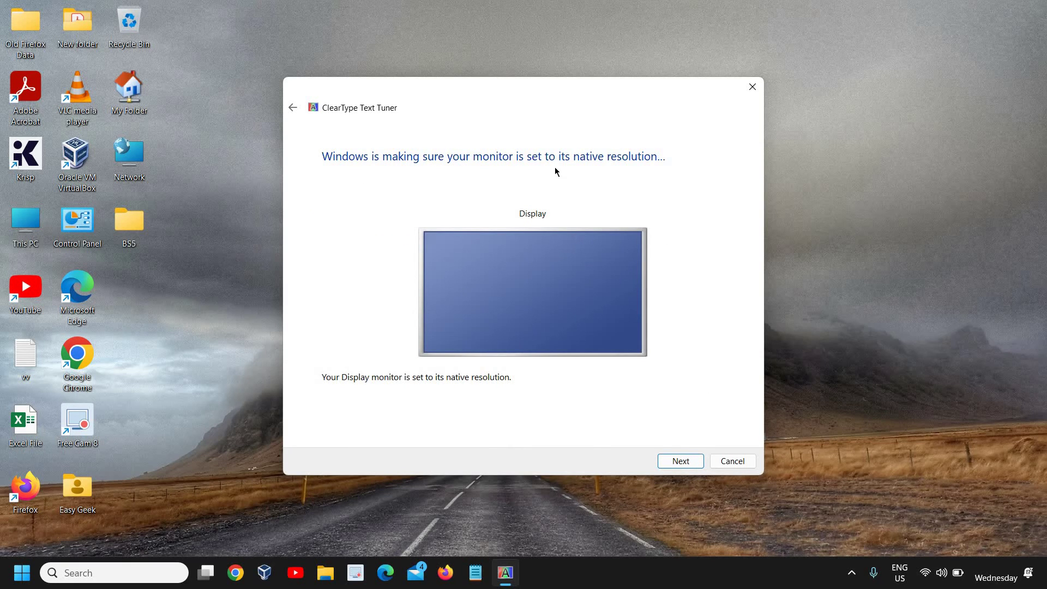
left_click(679, 462)
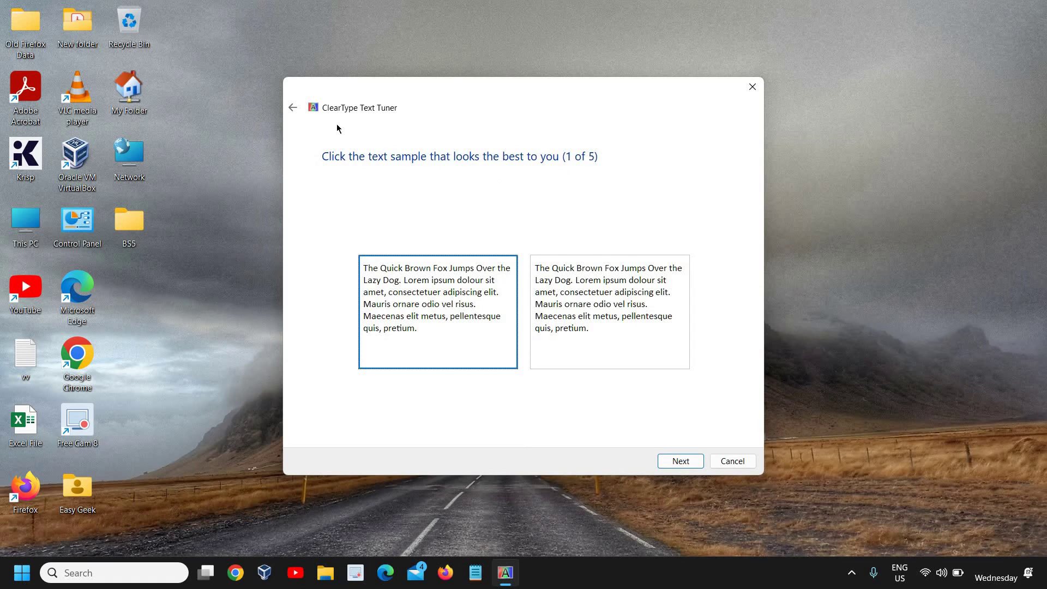
Pick the clearest text sample on each of the five pages, including the top-left one on page two
left_click(681, 462)
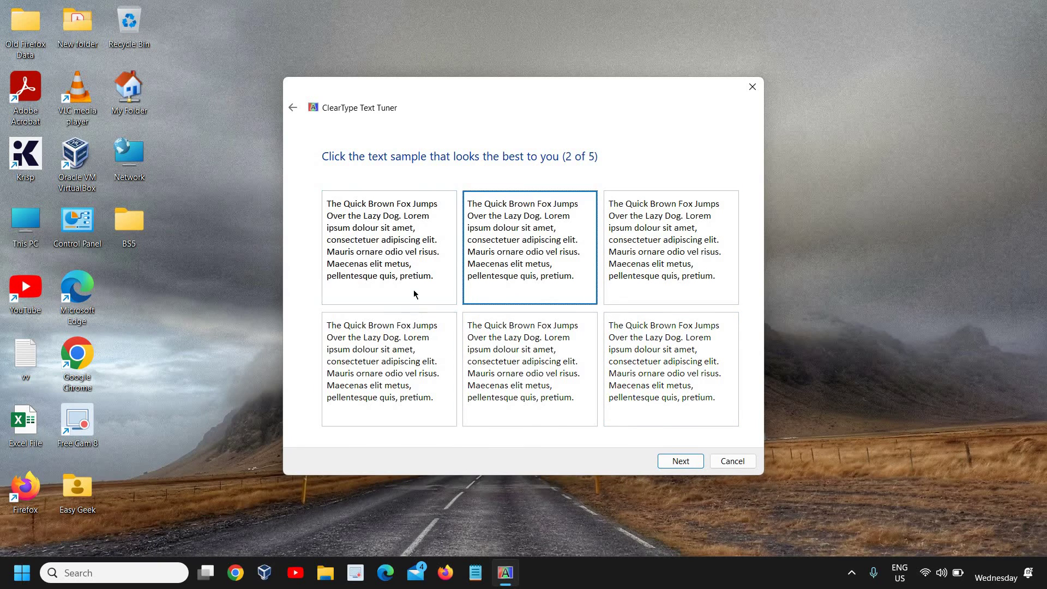
left_click(468, 395)
left_click(365, 391)
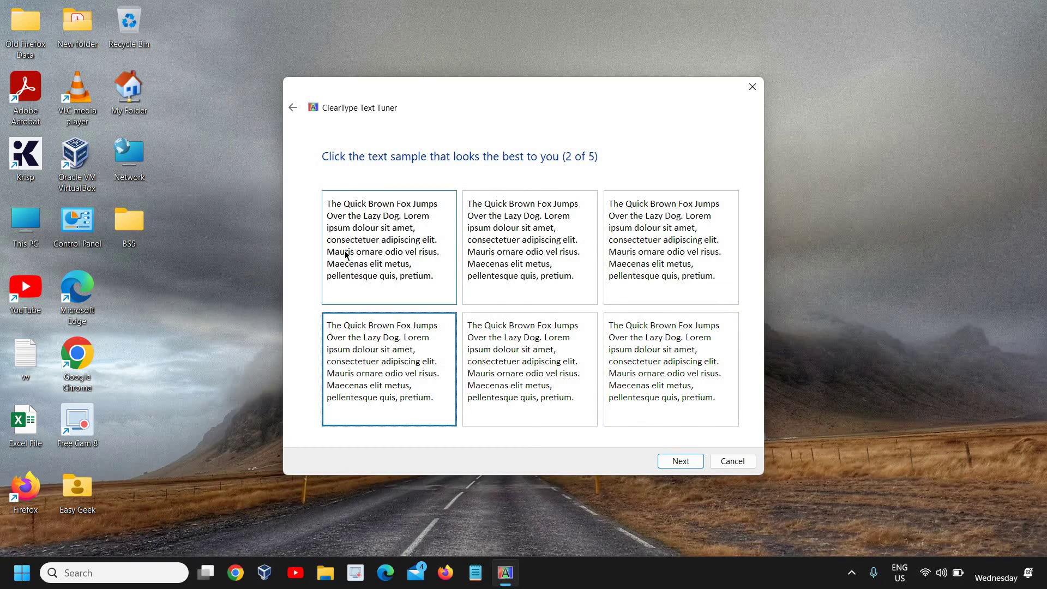
left_click(371, 254)
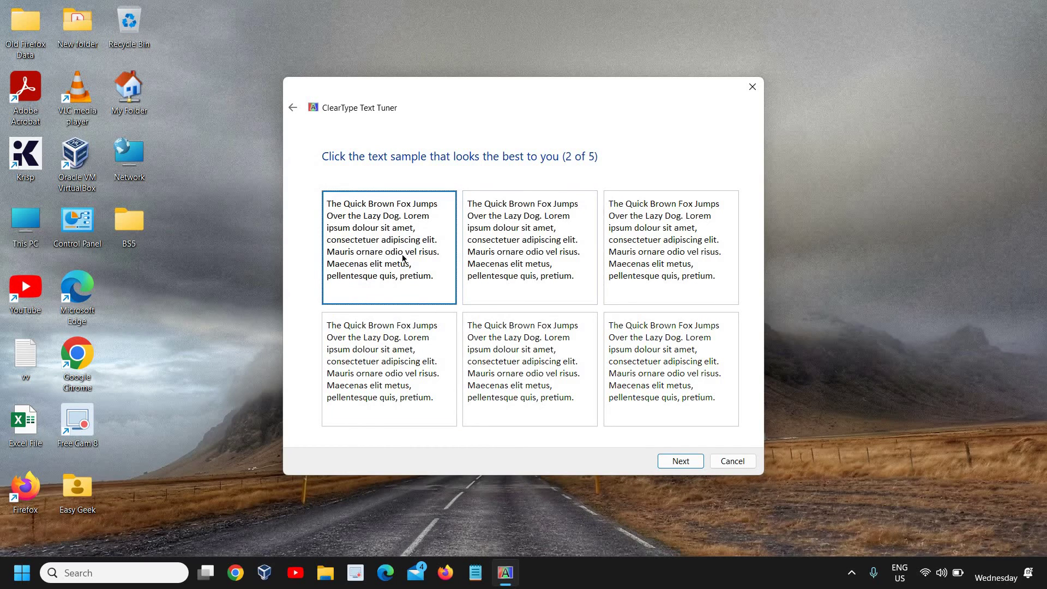
left_click(680, 461)
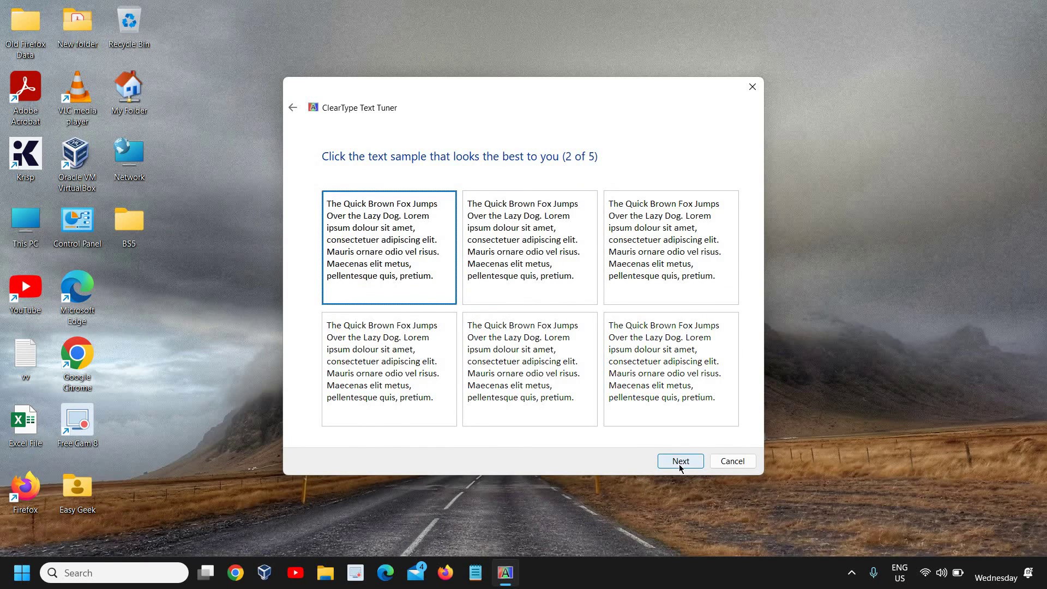
left_click(680, 463)
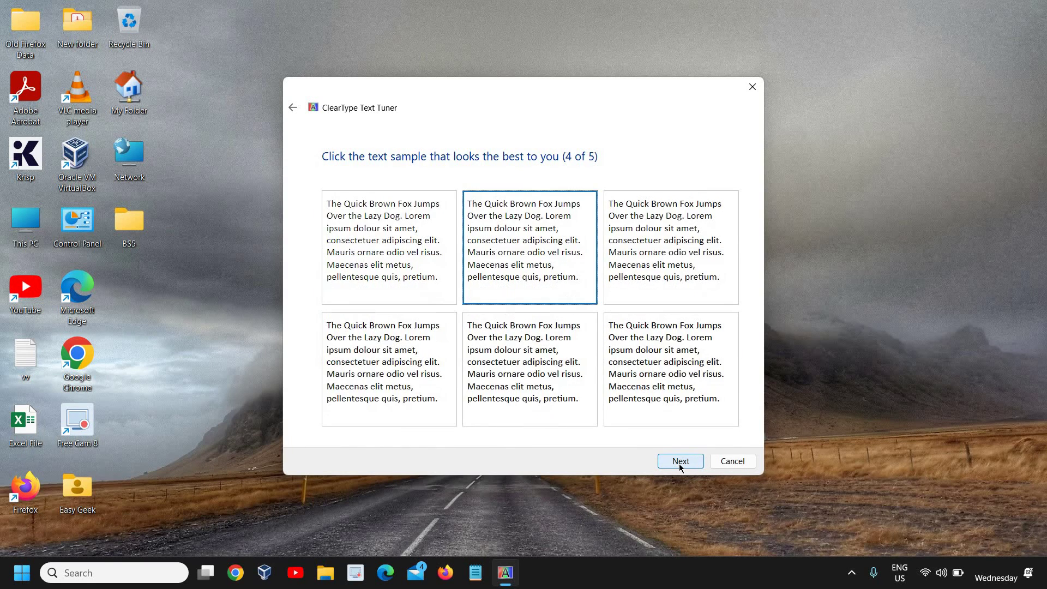
left_click(680, 463)
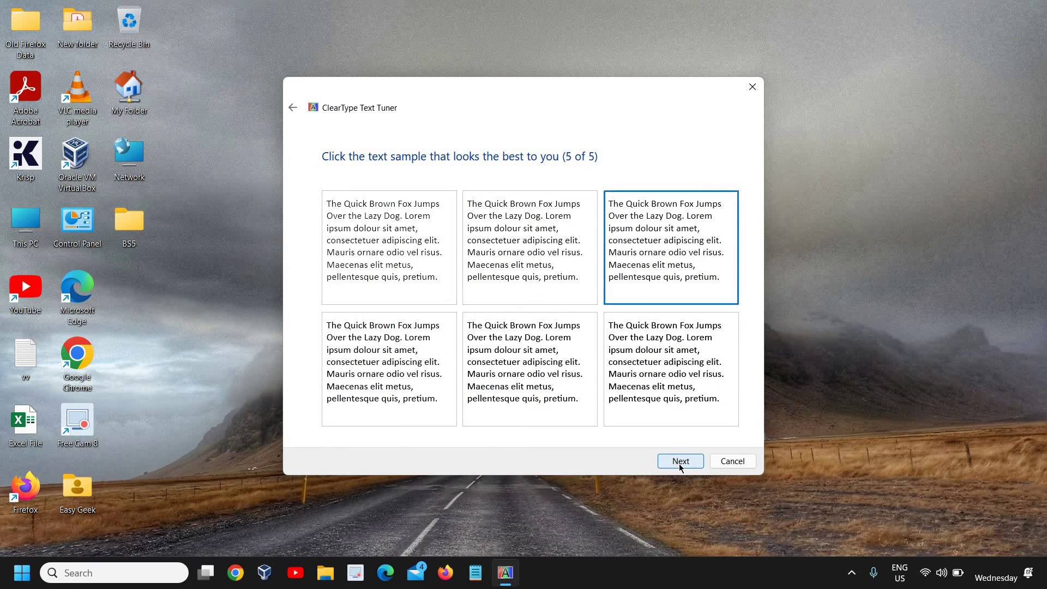
left_click(680, 463)
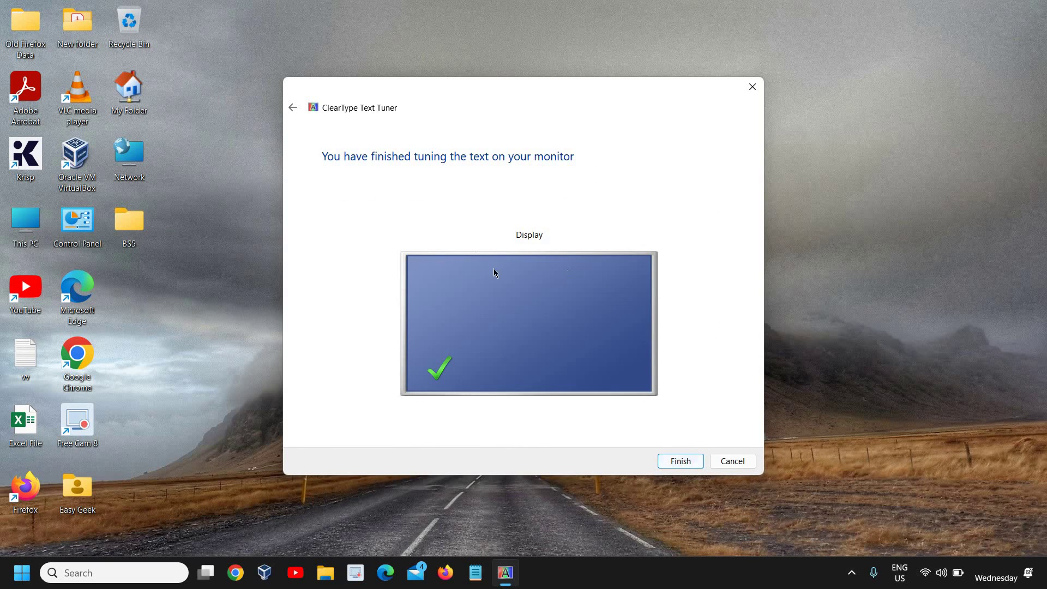
Finish the ClearType Text Tuner to return to the desktop
left_click(683, 465)
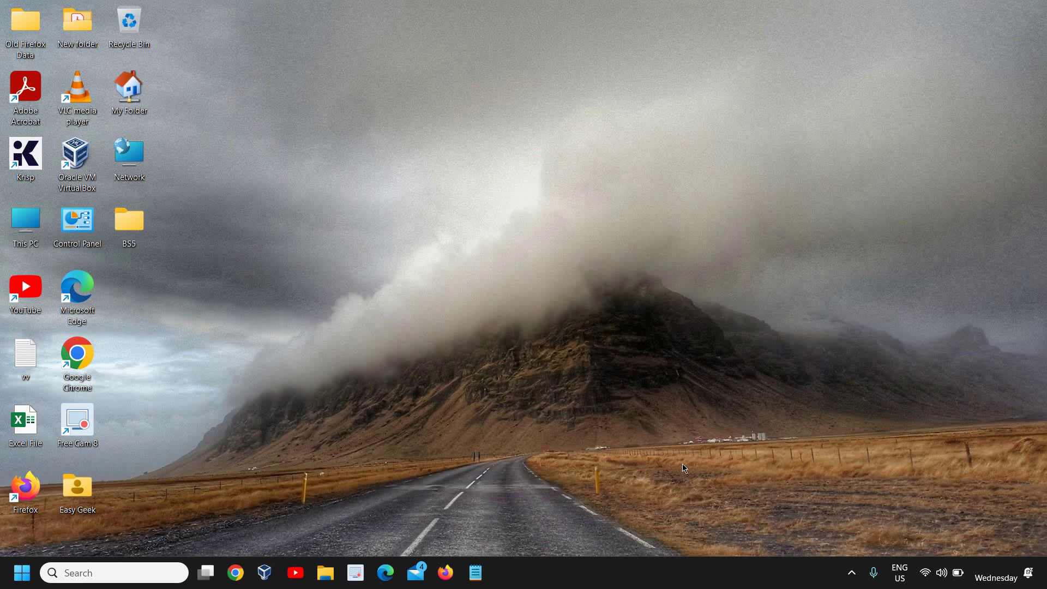